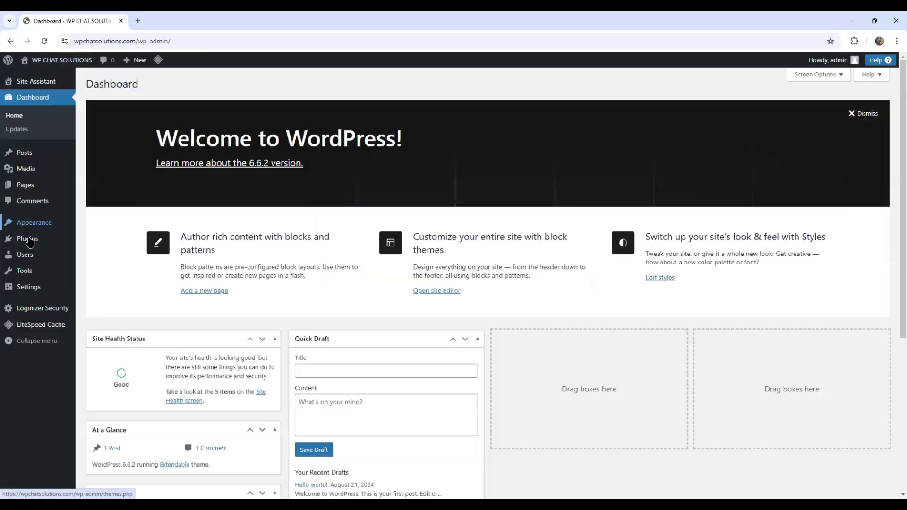
- Search the plugin directory for 'element' and install Elementor Website Builder
mouse_move(27, 239)
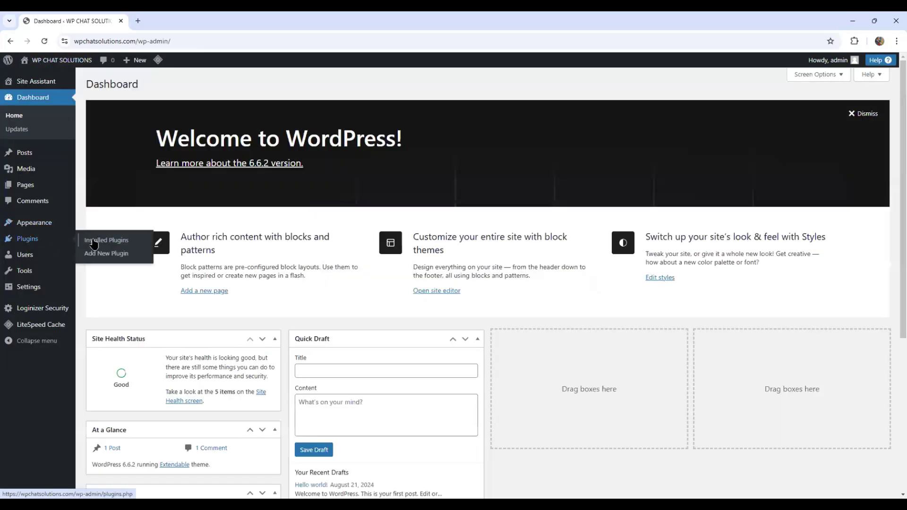
click(100, 254)
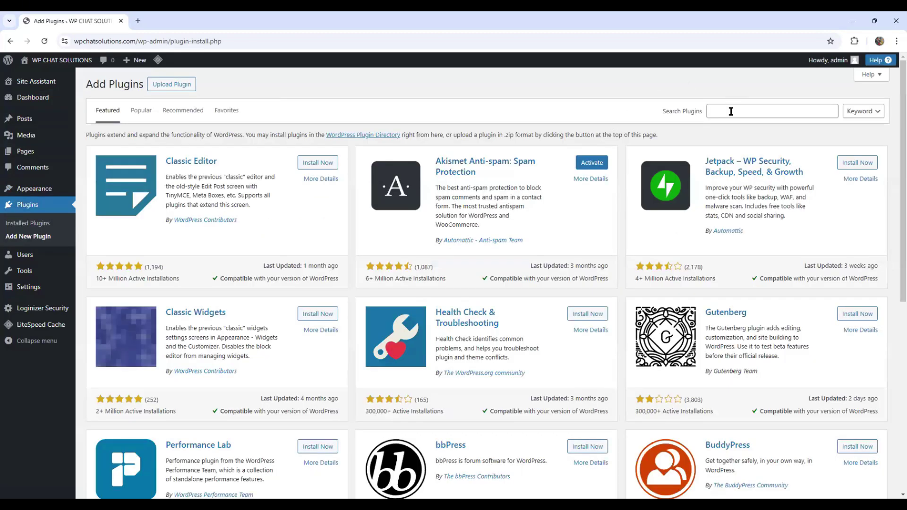
click(731, 111)
text(e)
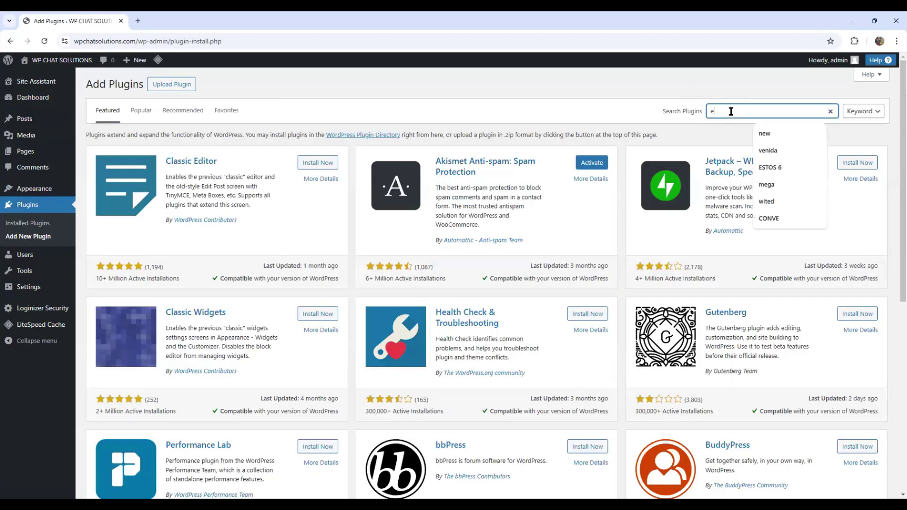
text(lementor)
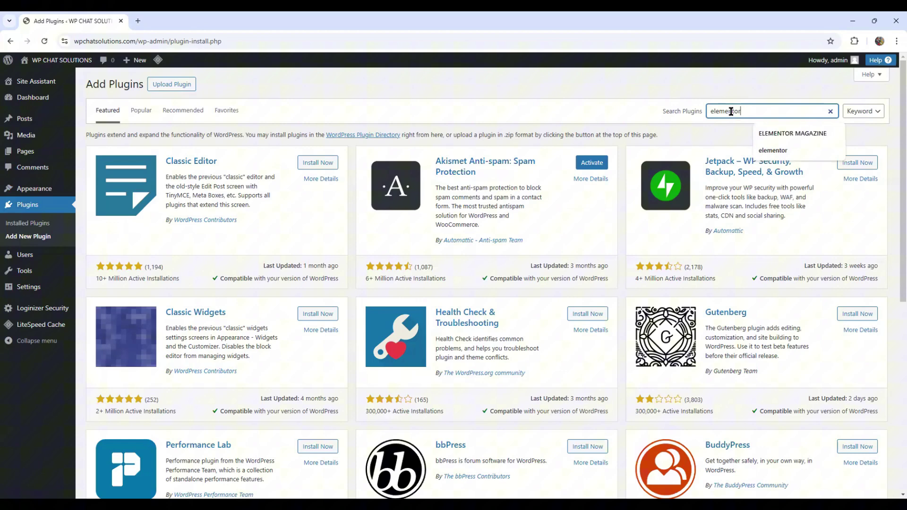
key(Return)
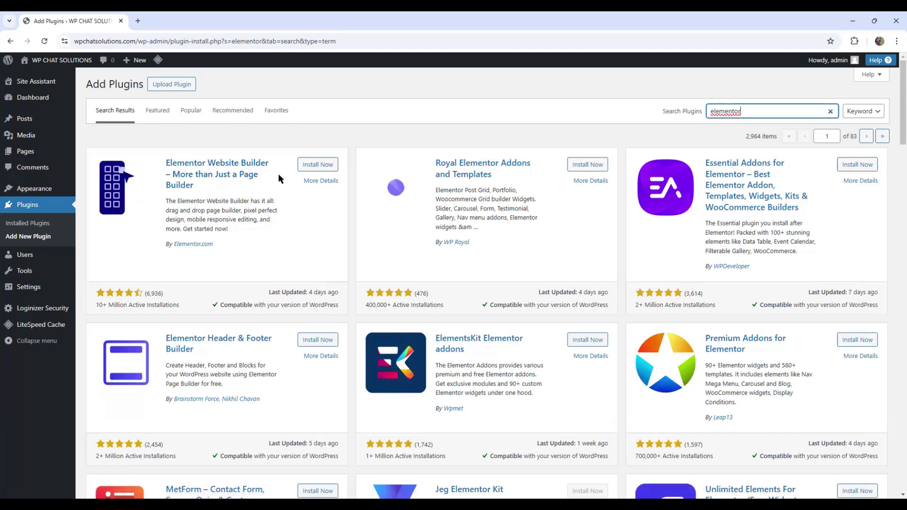
click(313, 167)
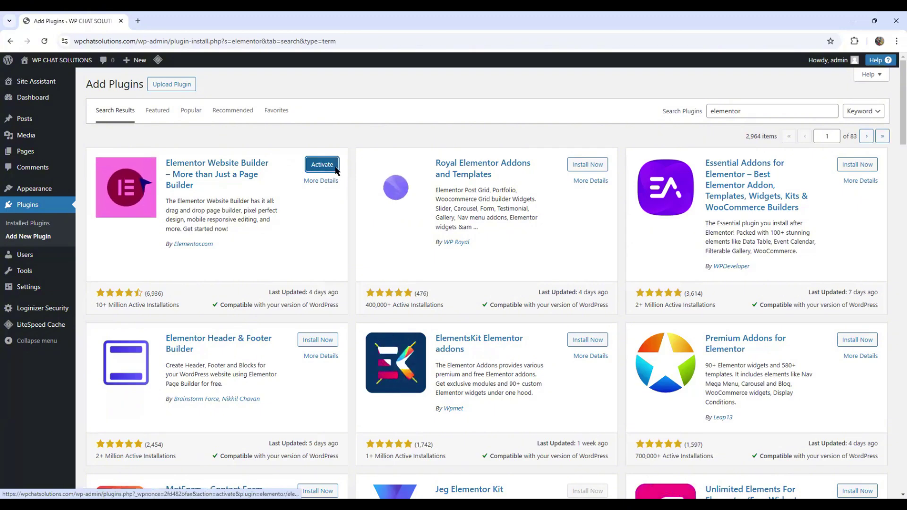
- Activate Elementor and start a new post, which opens as draft Elementor #55
click(321, 165)
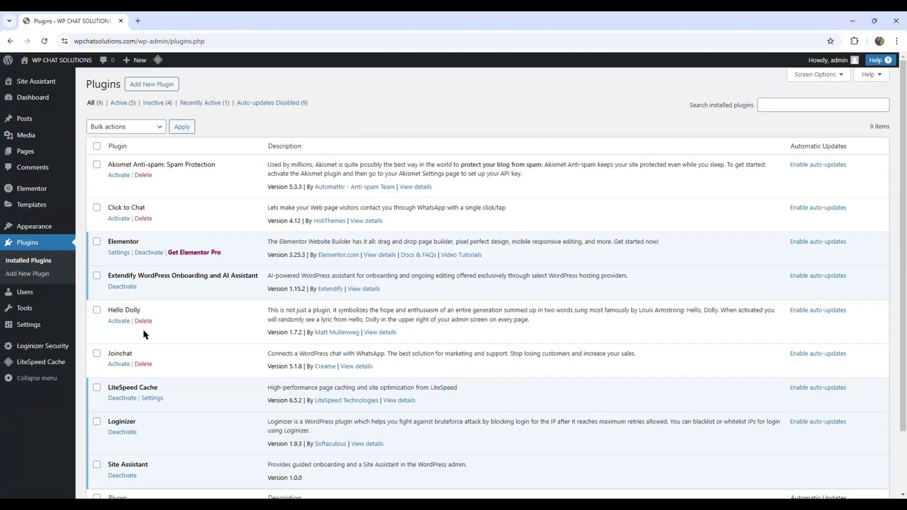
mouse_move(26, 124)
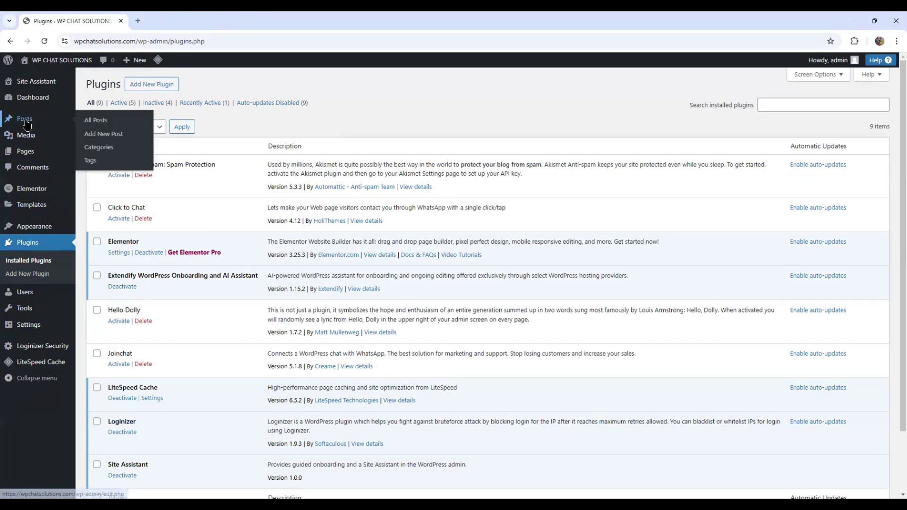
click(113, 135)
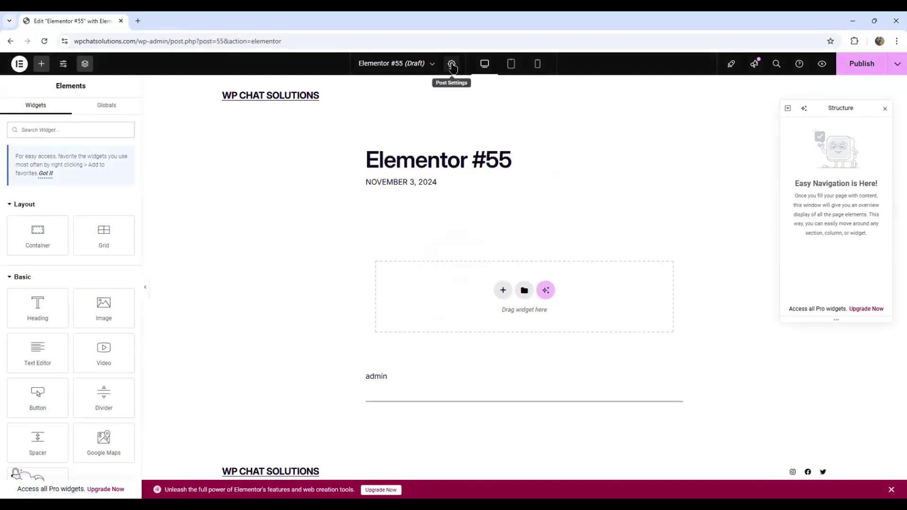
- Set the post title to '10 Best WordPress Live Chat Plugins' and save as draft
click(451, 64)
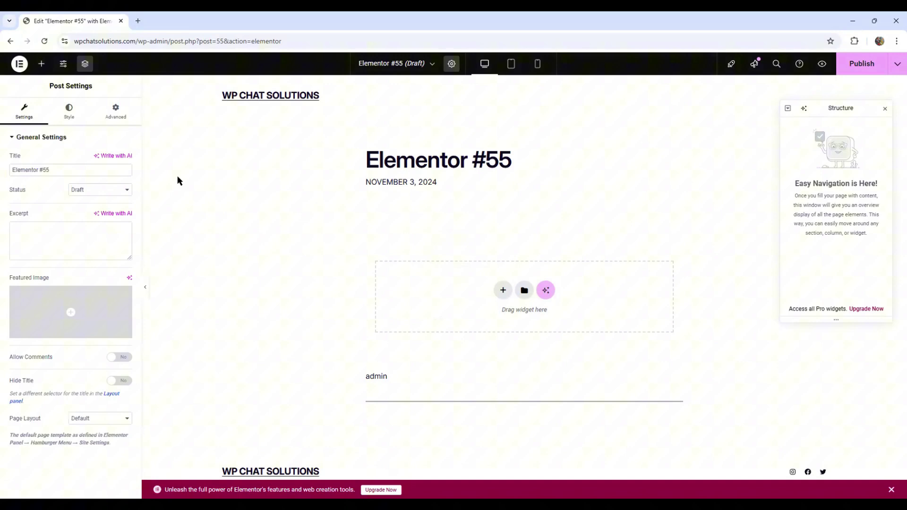
triple_click(67, 171)
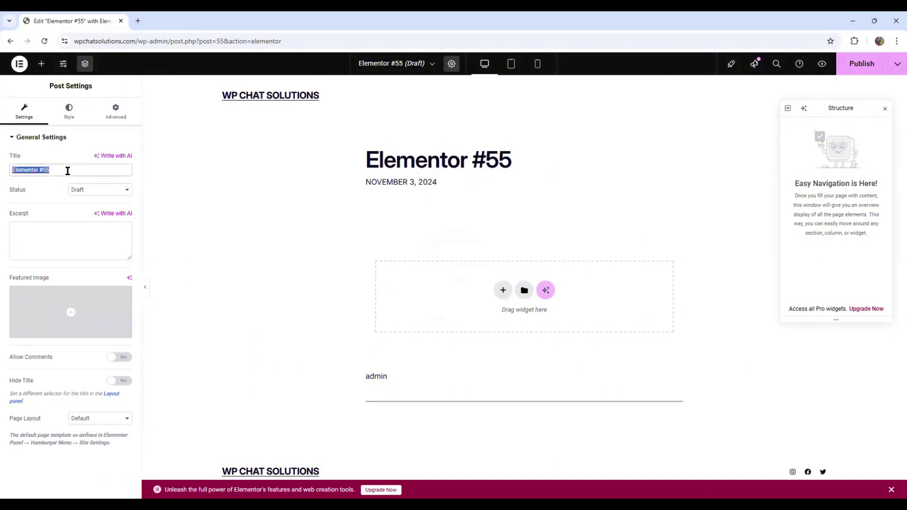
text(10 Best WordPress Live Chat Plugins)
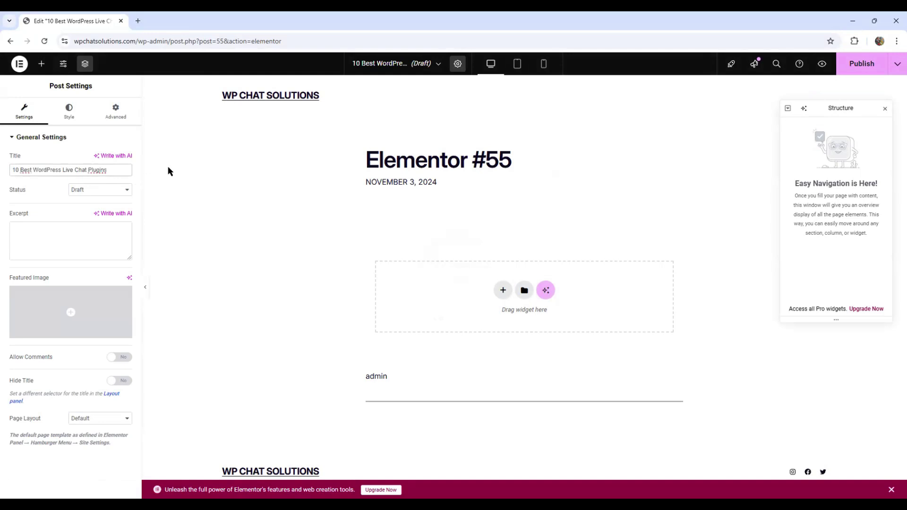
click(169, 171)
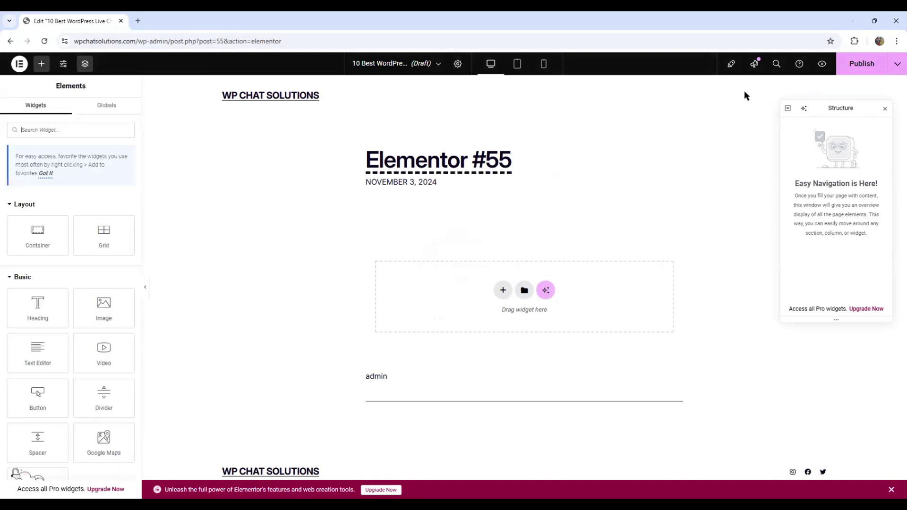
click(894, 64)
click(858, 89)
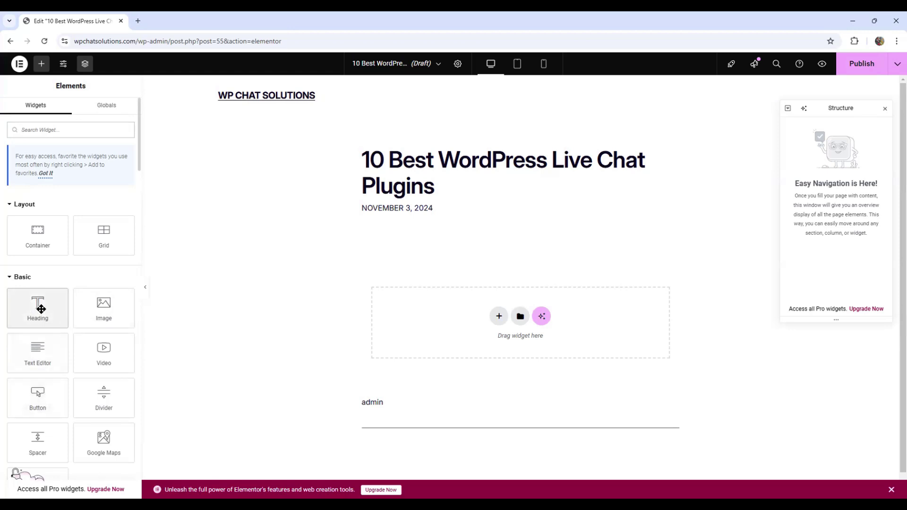
- Stack Heading, Text Editor and Button widgets in a container on the canvas
drag(420, 321, 420, 322)
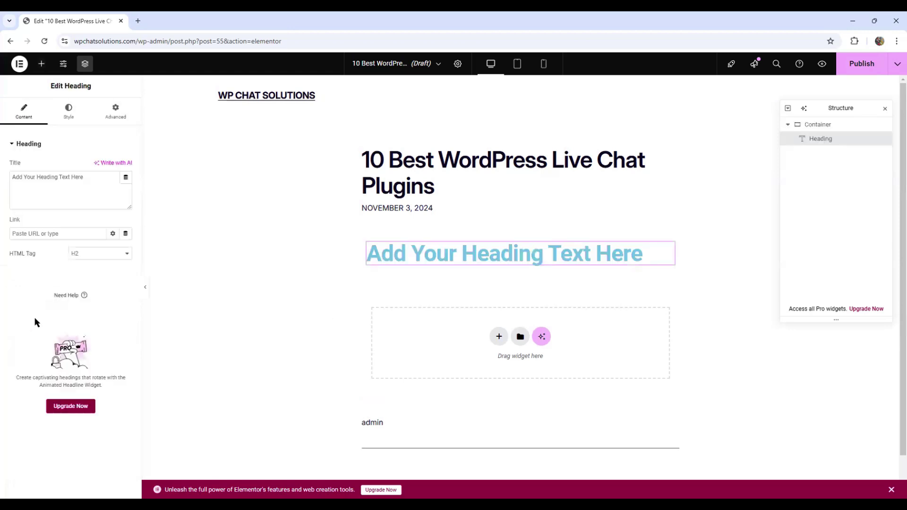
click(41, 64)
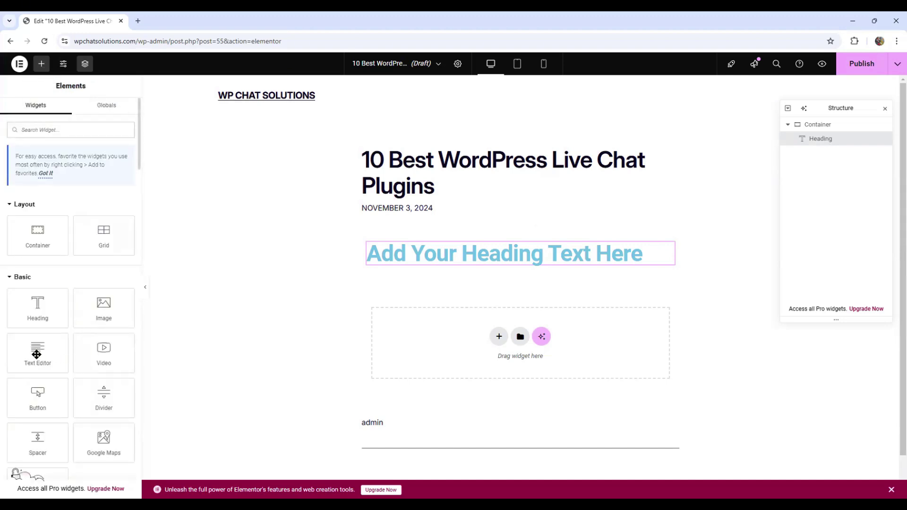
drag(38, 351, 365, 303)
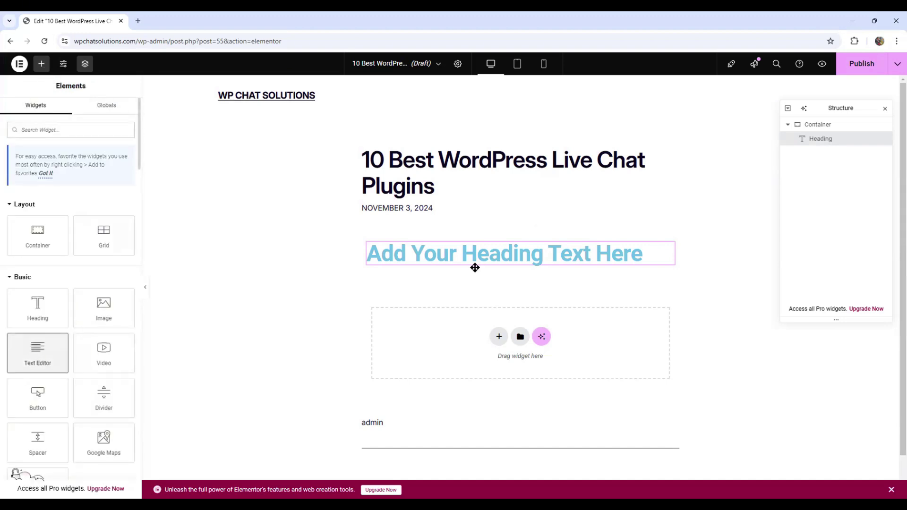
drag(497, 267, 497, 269)
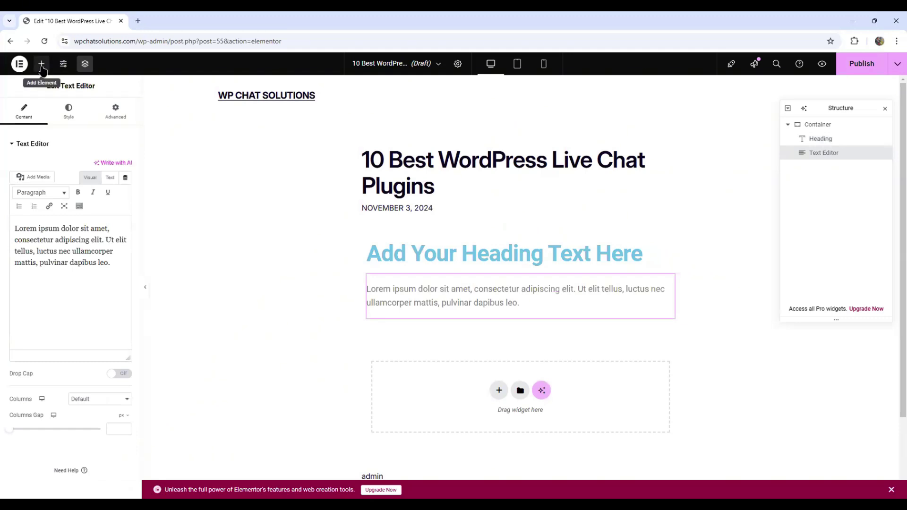
click(41, 68)
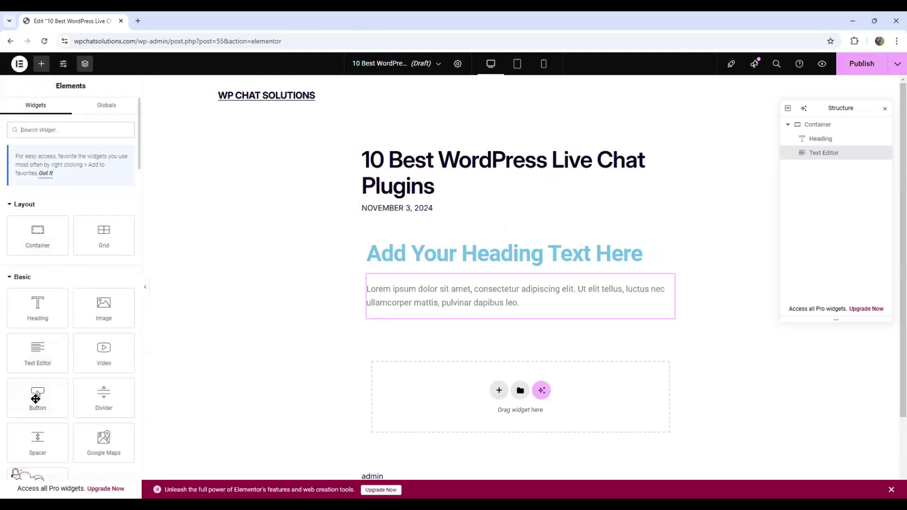
drag(39, 397, 426, 316)
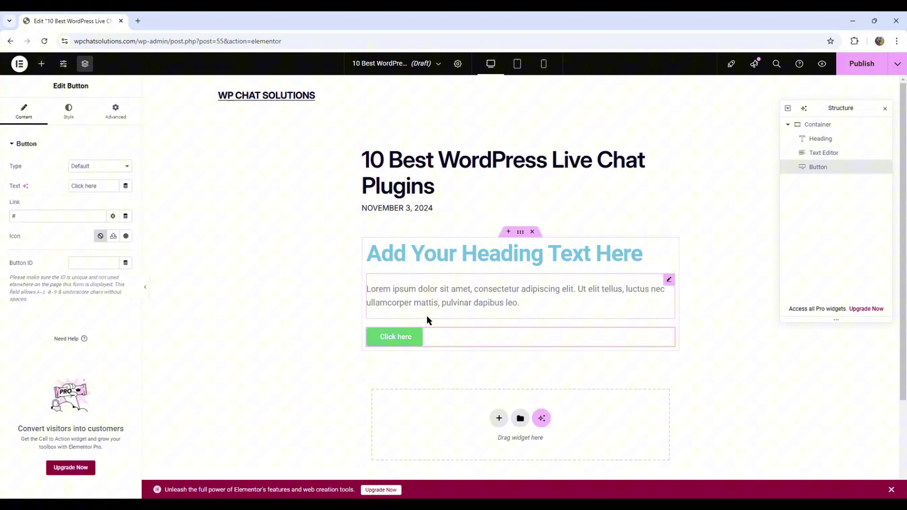
click(437, 255)
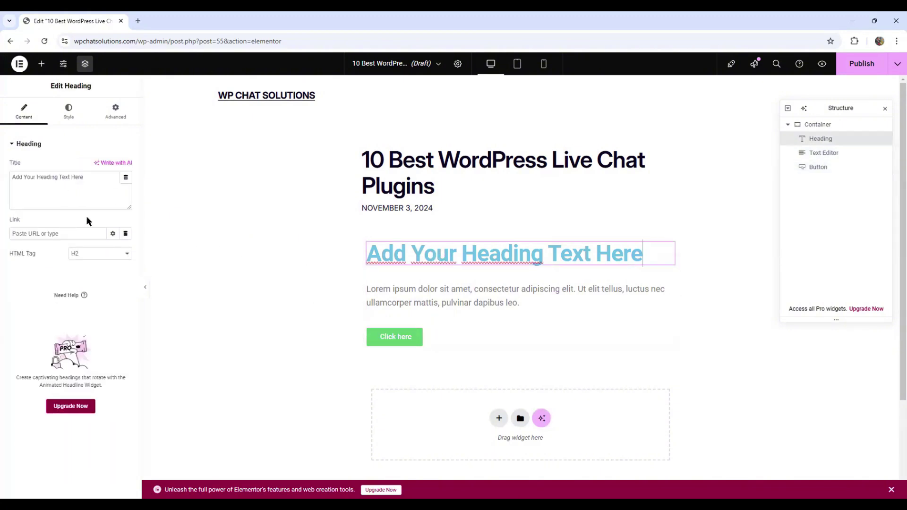
- Replace the heading's placeholder title with 'Live Chat Plugins'
triple_click(56, 179)
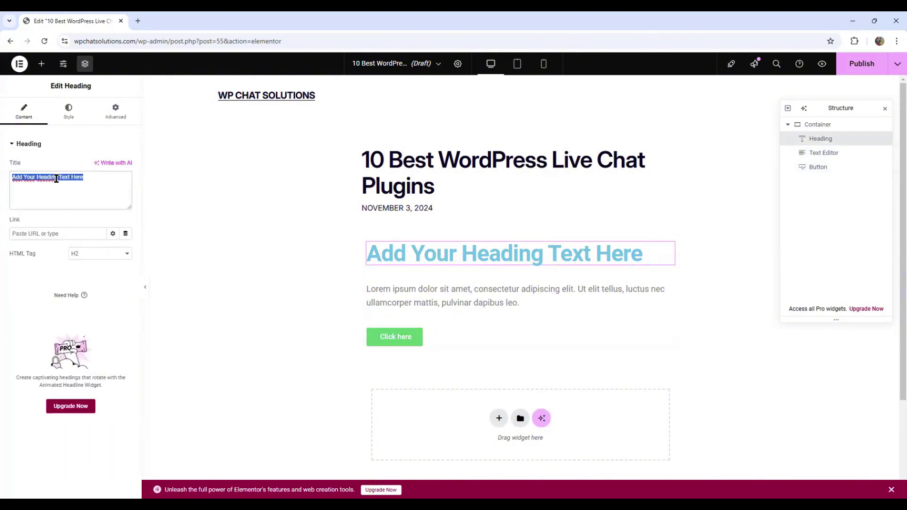
text(Live )
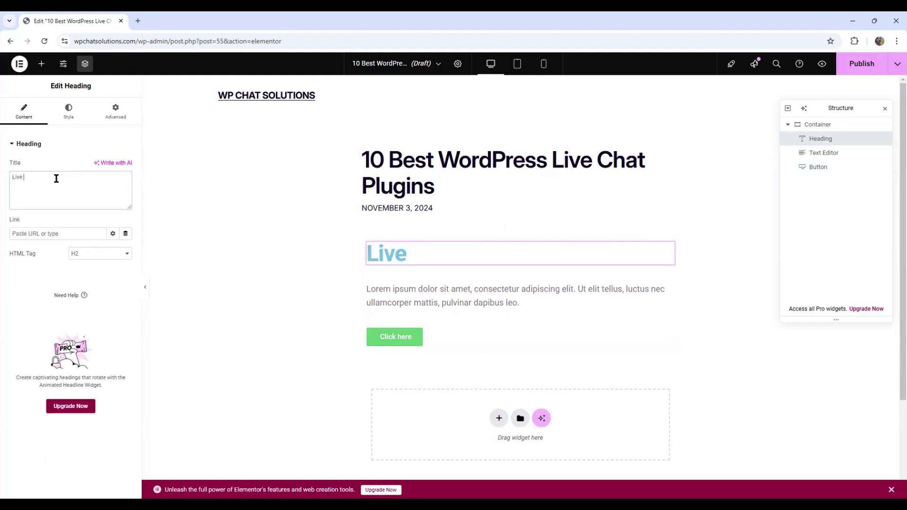
text(Chat P)
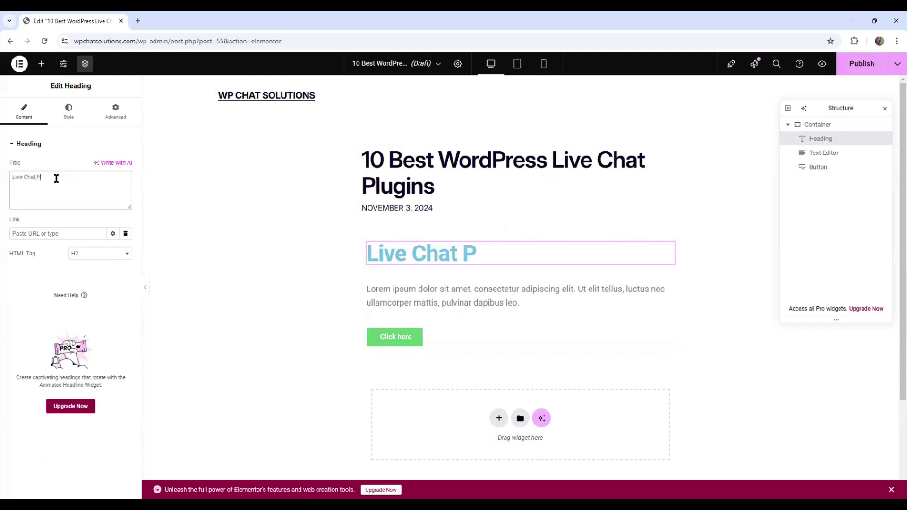
text(lugins)
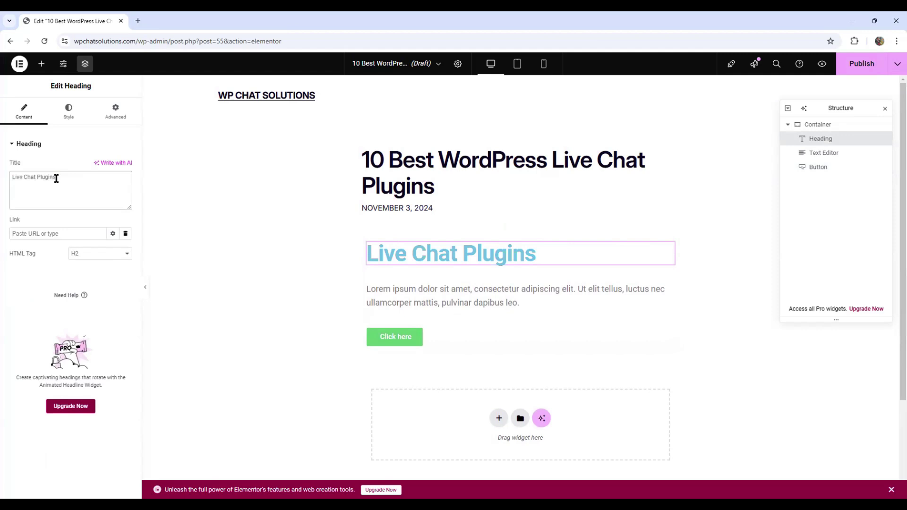
click(284, 237)
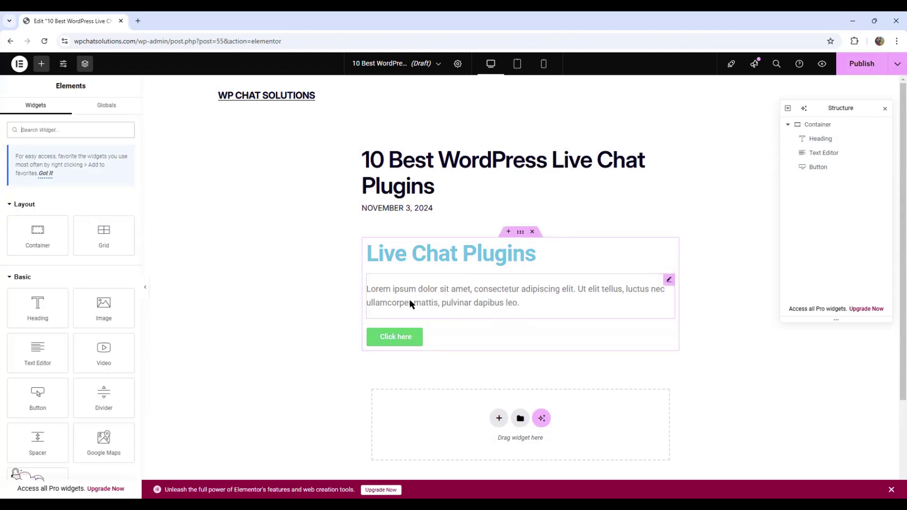
- Paste a longer Lorem ipsum paragraph over the Text Editor's placeholder text
click(384, 285)
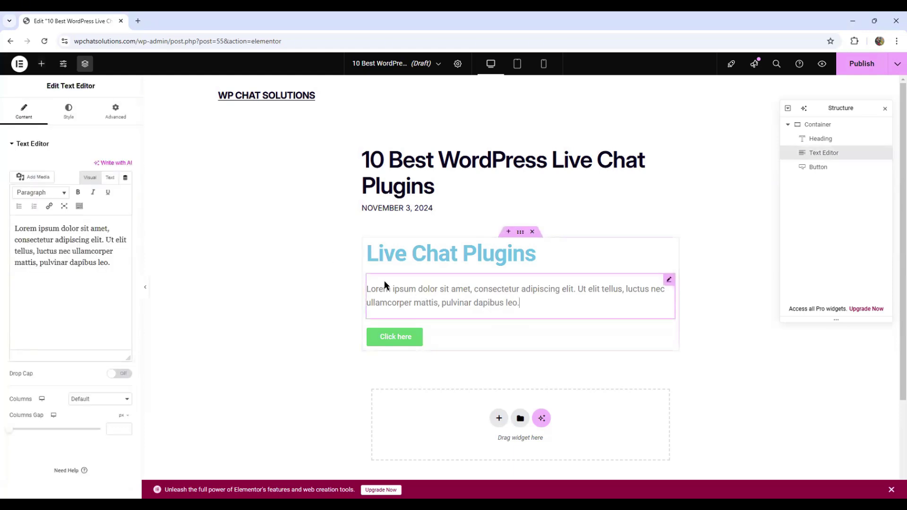
drag(115, 262, 7, 223)
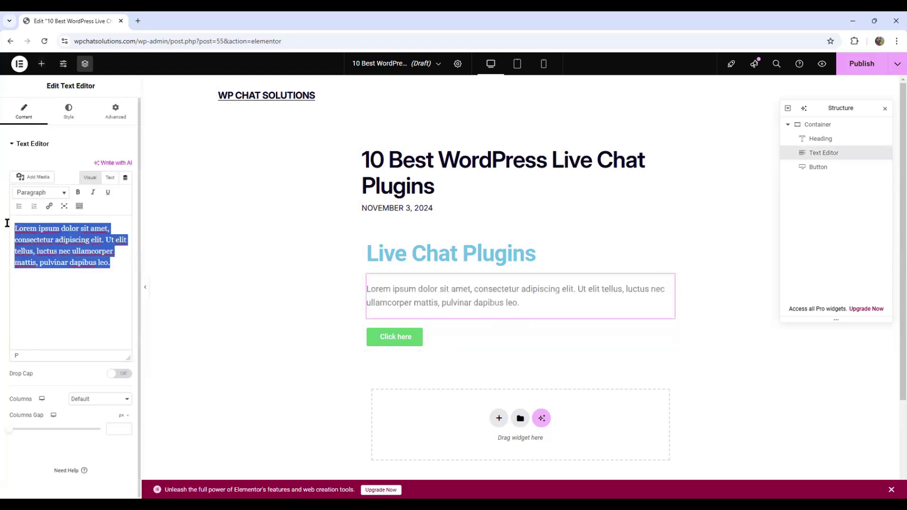
right_click(60, 233)
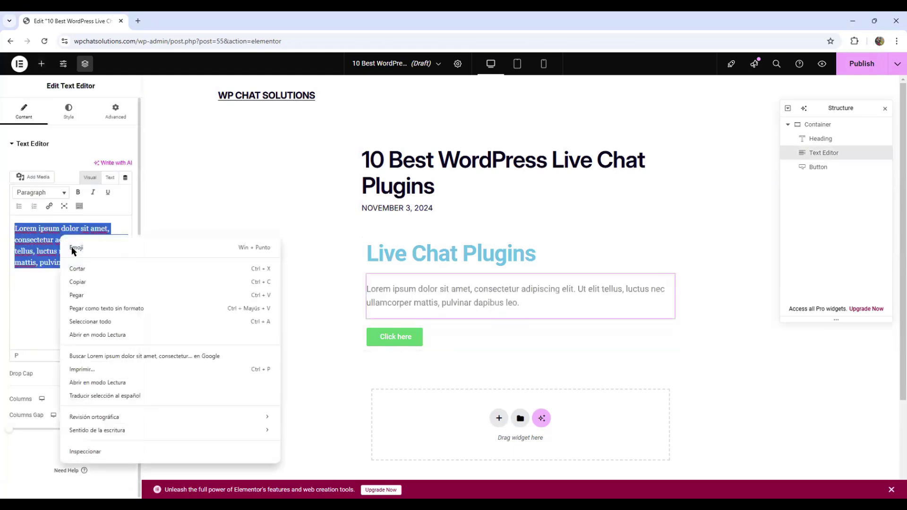
click(89, 296)
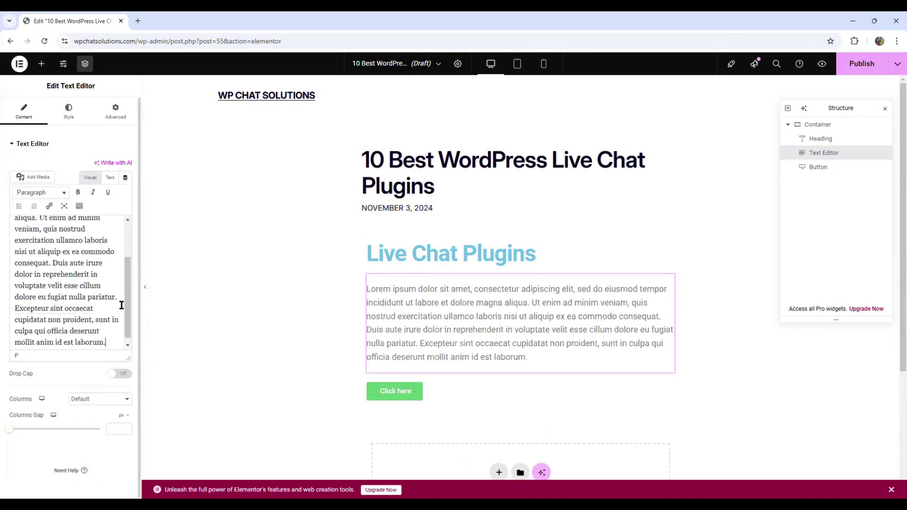
click(718, 352)
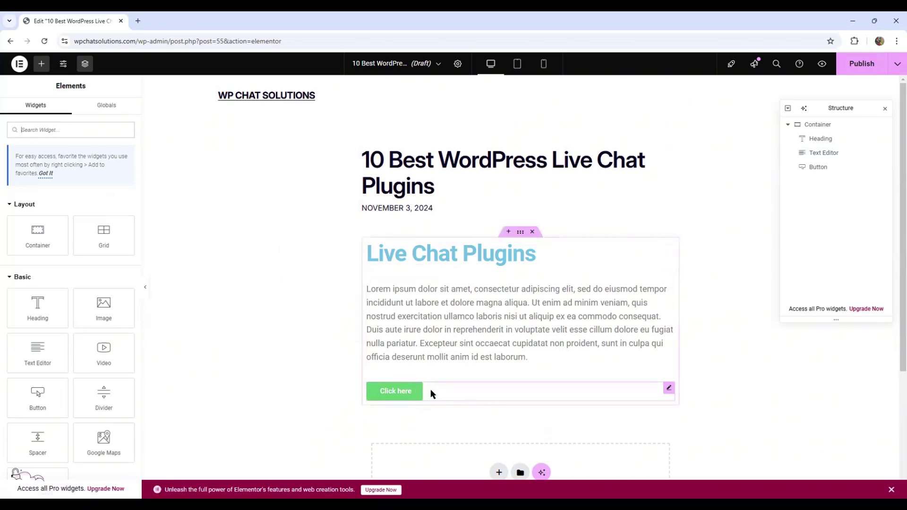
- Rename the button's Text field from 'Click here' to 'Contact Us'
click(511, 387)
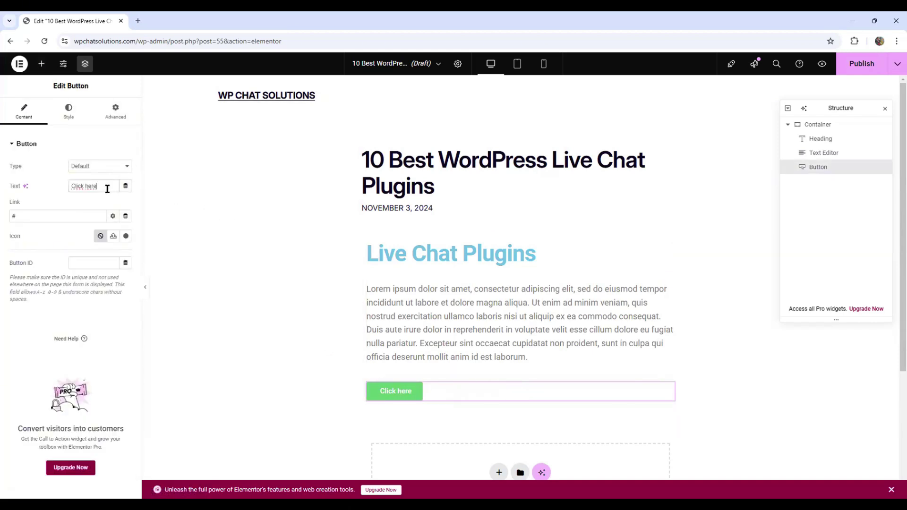
key(BackSpace)
key(BackSpace)
key(BackSpace)
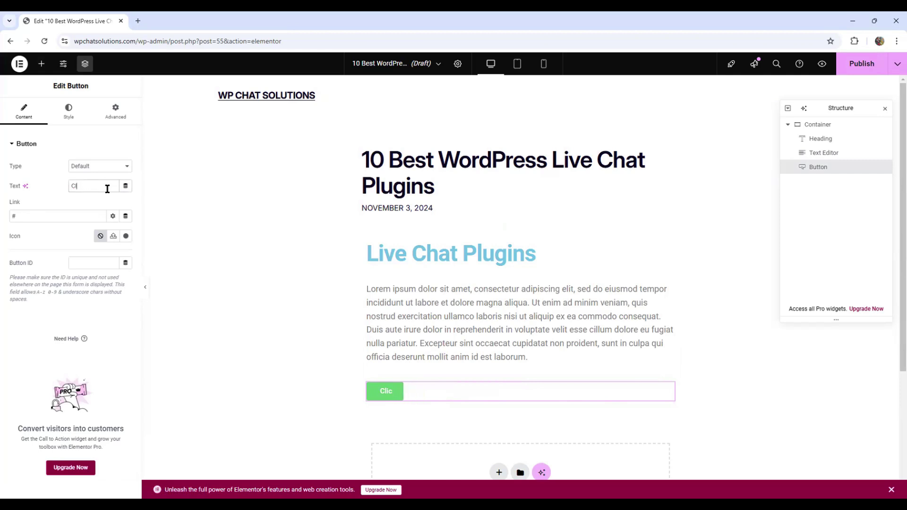
key(BackSpace)
key(BackSpace)
text(C)
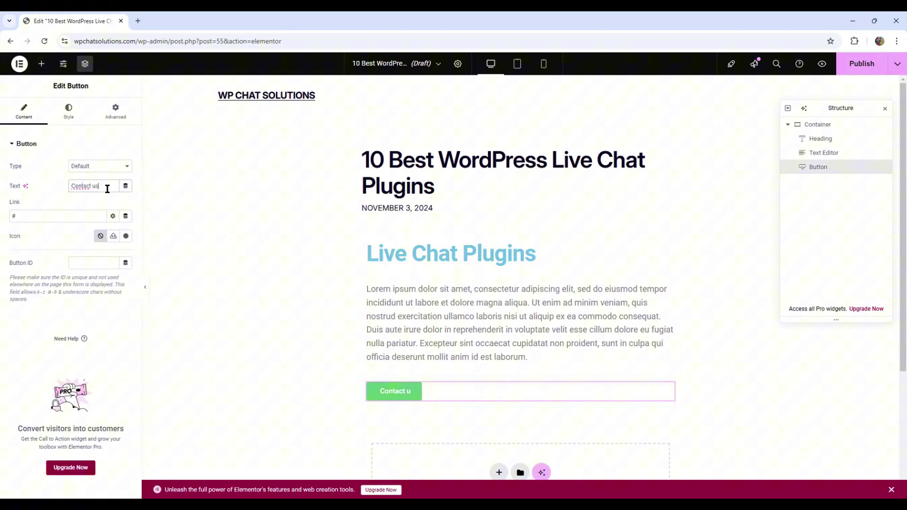
key(BackSpace)
key(BackSpace)
text(u)
key(BackSpace)
text(Us)
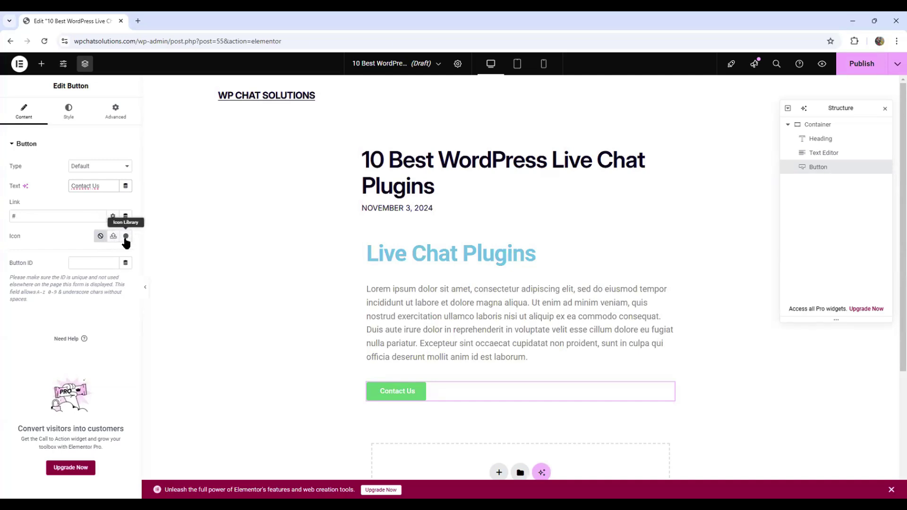
- Insert the WhatsApp icon from the Icon Library, positioned at the end of the label
click(125, 237)
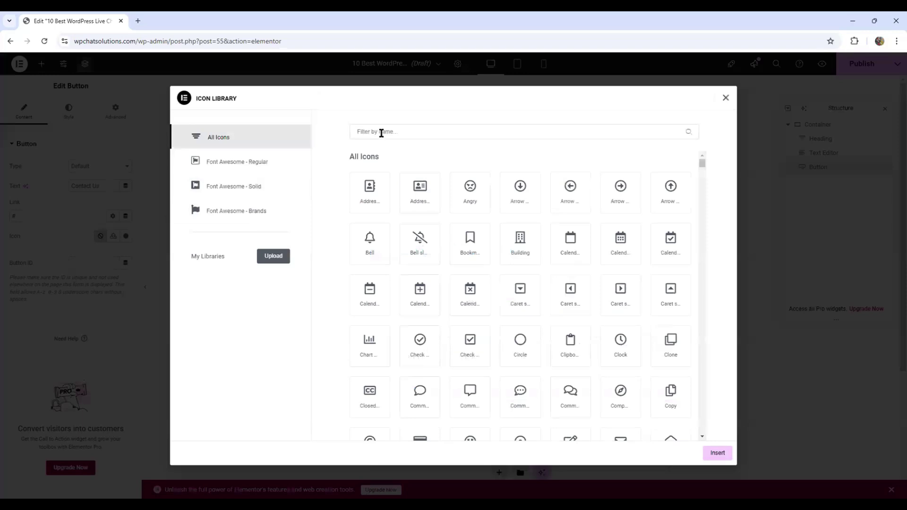
click(381, 132)
text(wha)
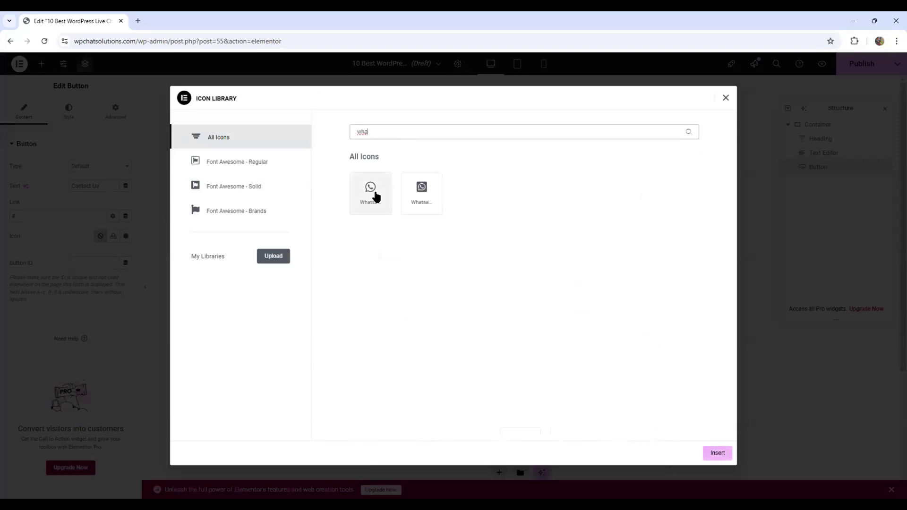
click(376, 194)
click(716, 453)
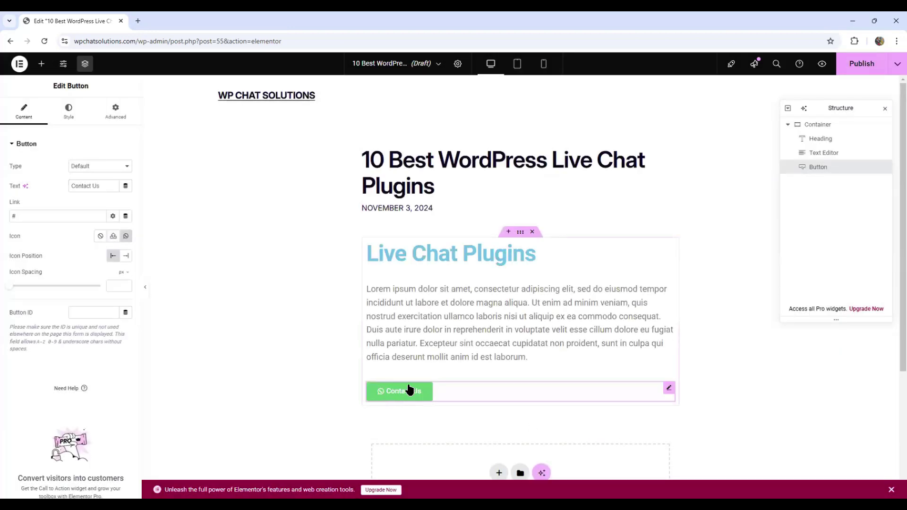
click(128, 257)
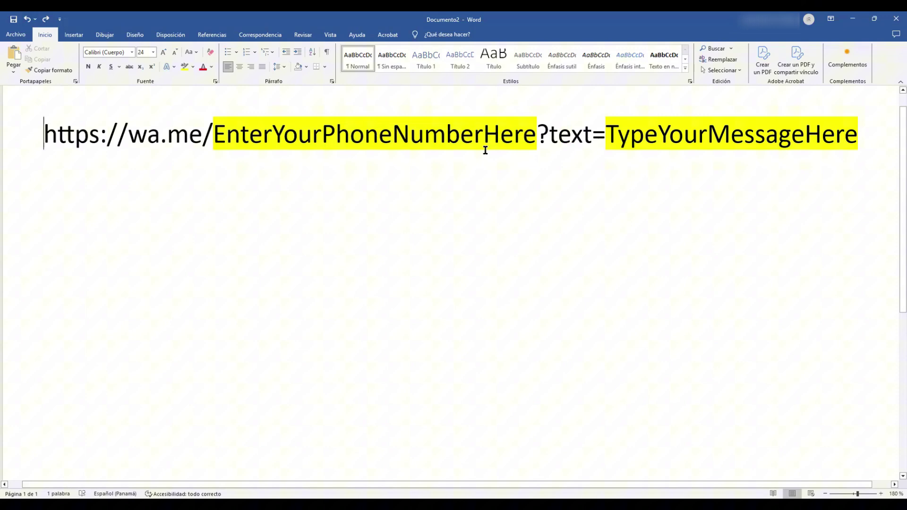
- Fill the wa.me link with the phone number and message 'I need more info', then select it all
drag(214, 135, 535, 128)
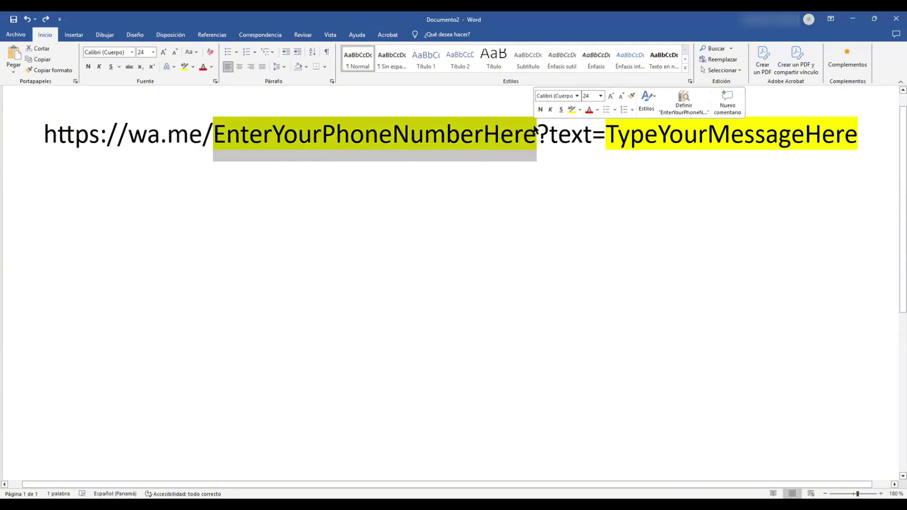
text(+)
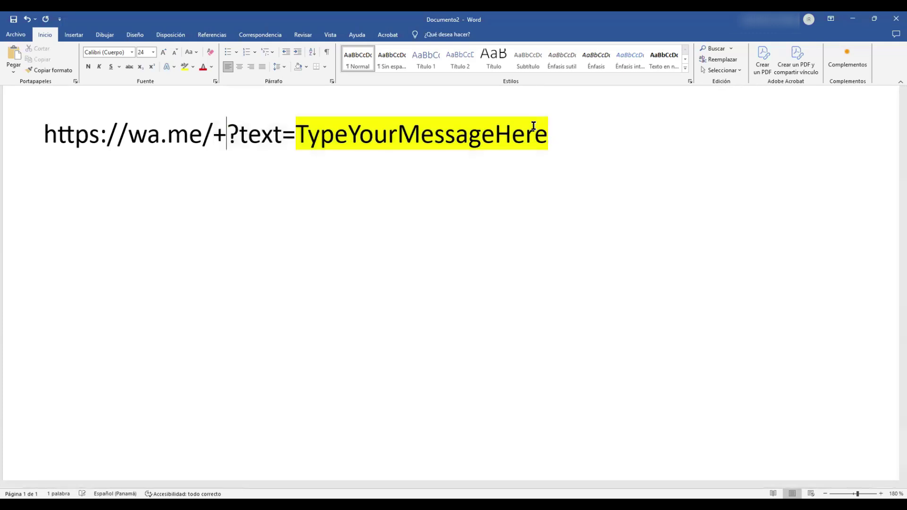
text(50761)
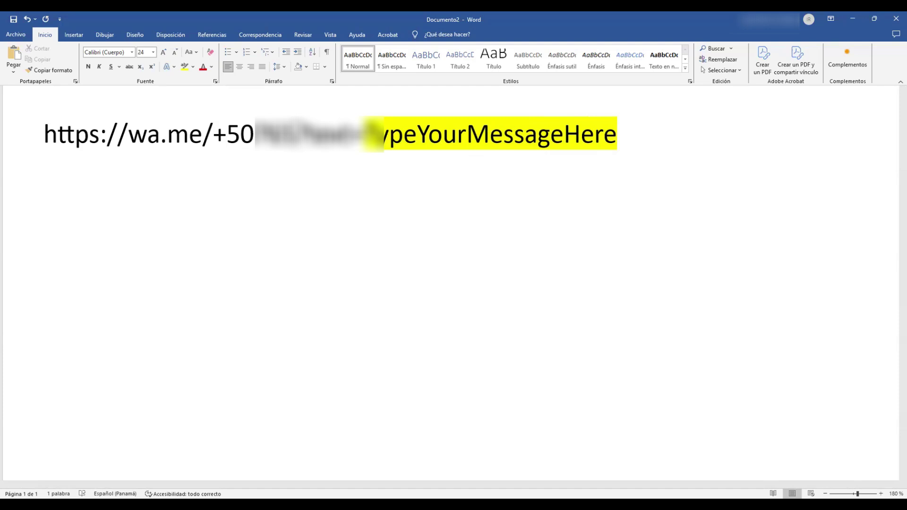
text(234567)
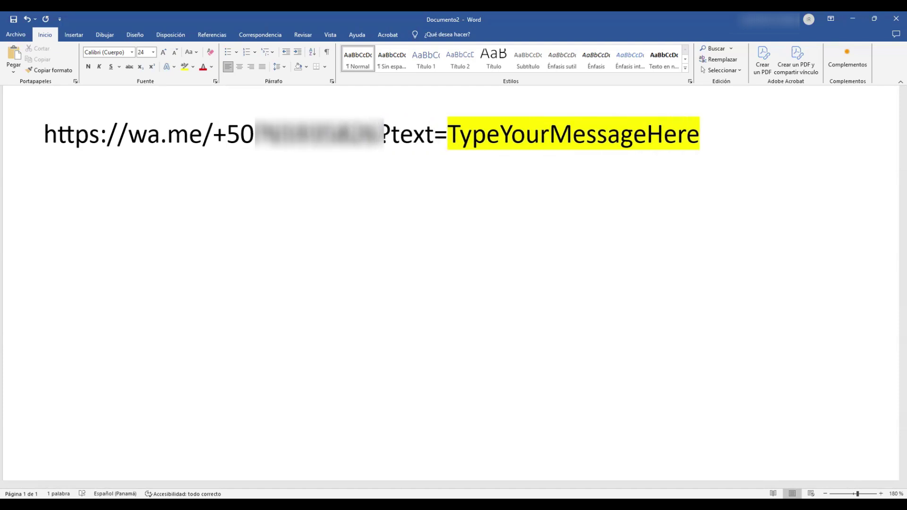
drag(448, 133, 702, 126)
text(I)
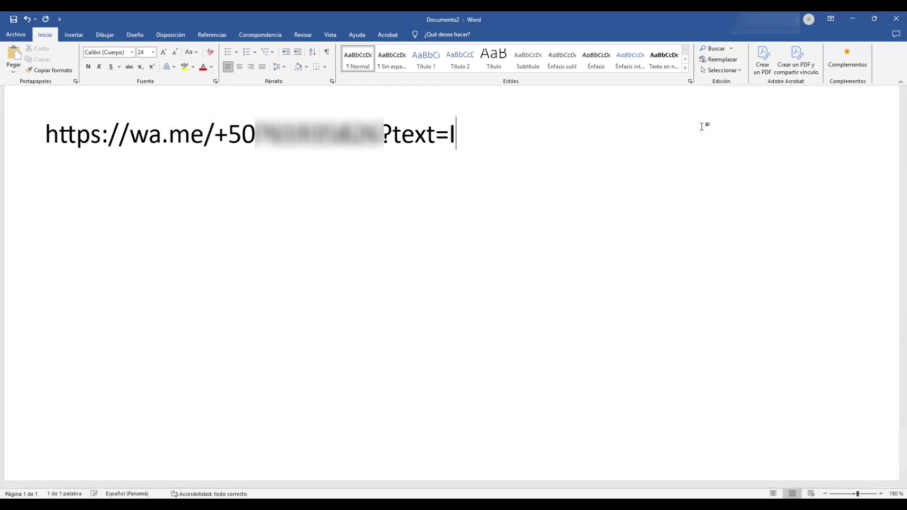
text( need more)
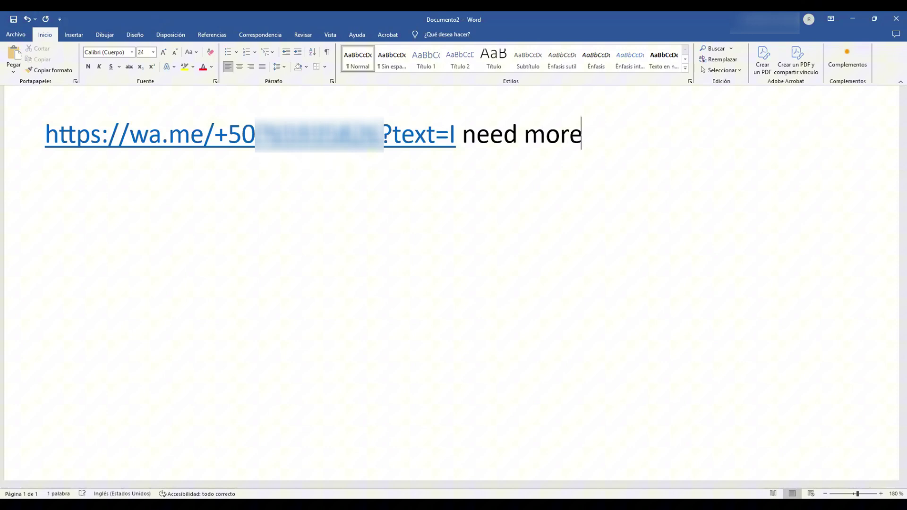
text( info)
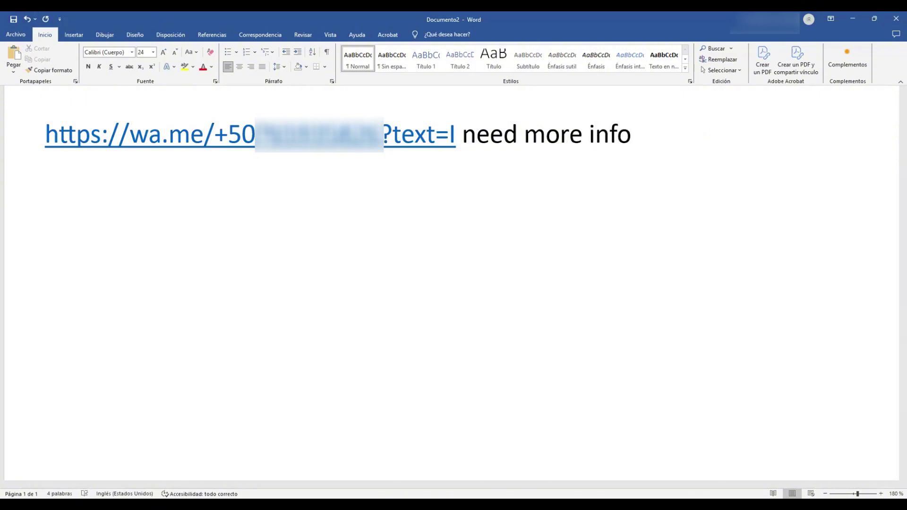
key(ctrl+a)
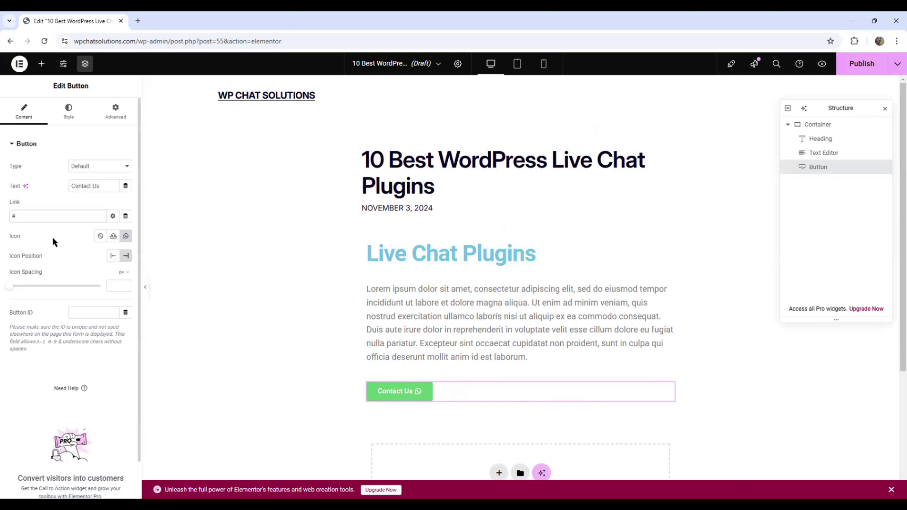
- Replace the button link '#' with the pasted wa.me URL and publish the post
key(BackSpace)
key(ctrl+v)
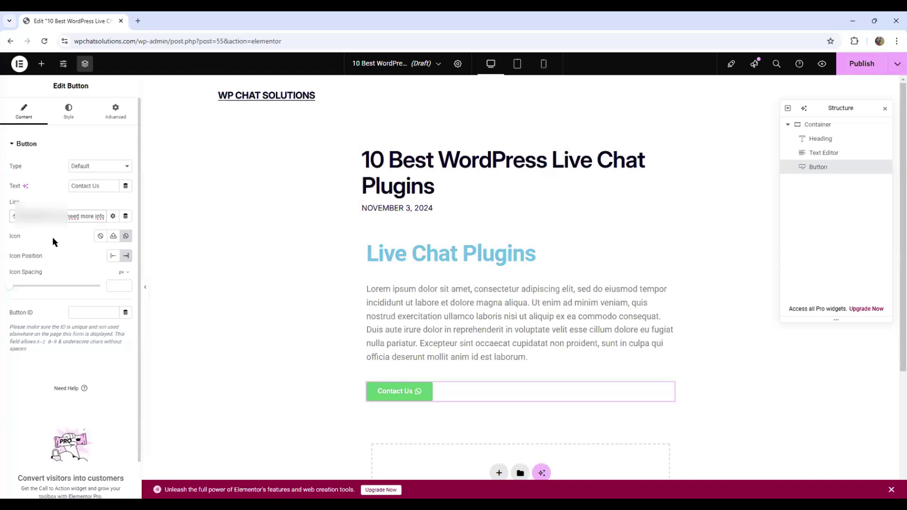
click(52, 237)
click(861, 64)
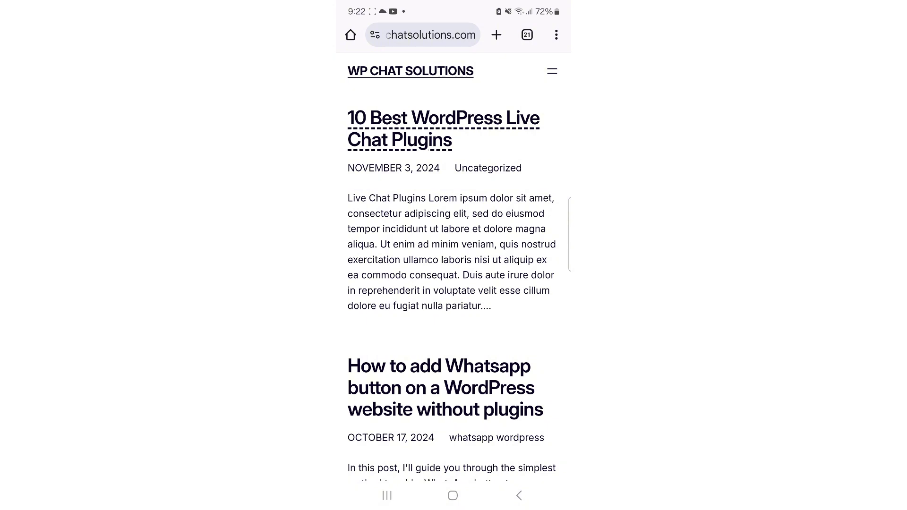
- Open the '10 Best WordPress Live Chat Plugins' post in Chrome on the phone
click(415, 128)
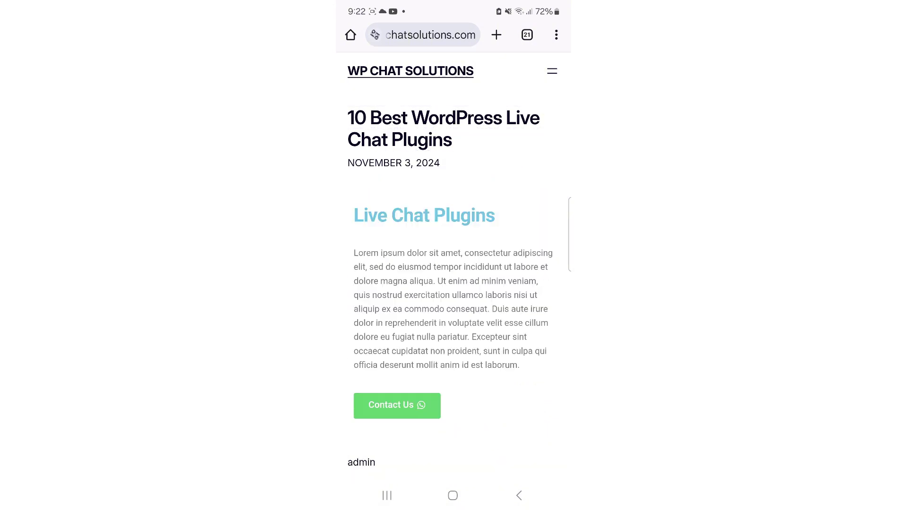